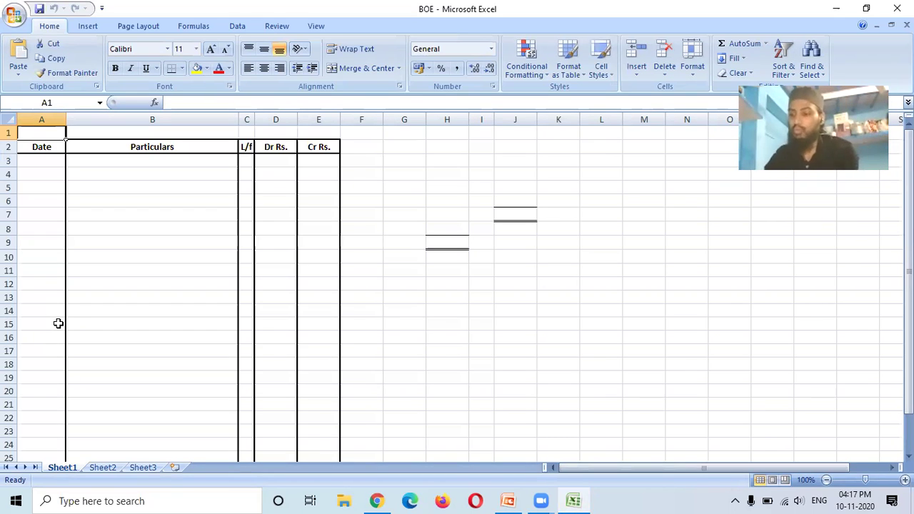
- Title the journal in cell A1 with "Q.42 In the books of", the drawer's name and "(Drawer)"
text(Q)
key(Return)
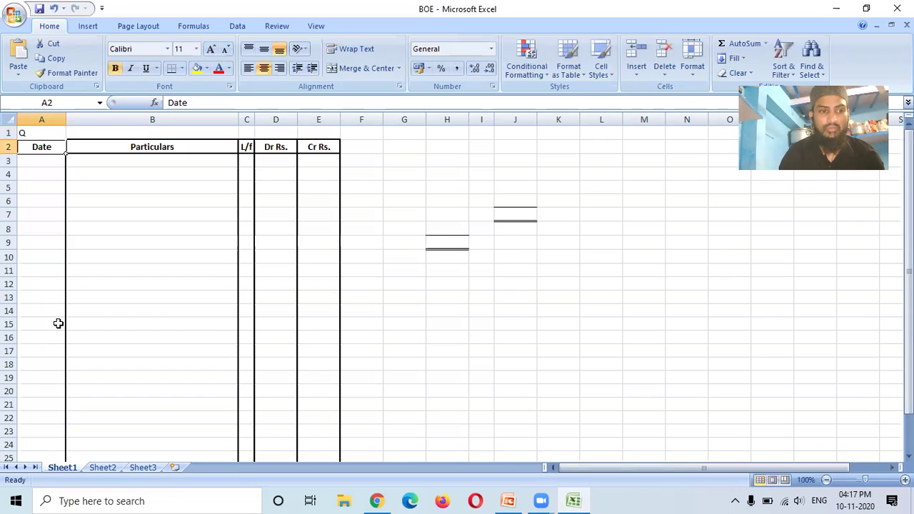
key(Up)
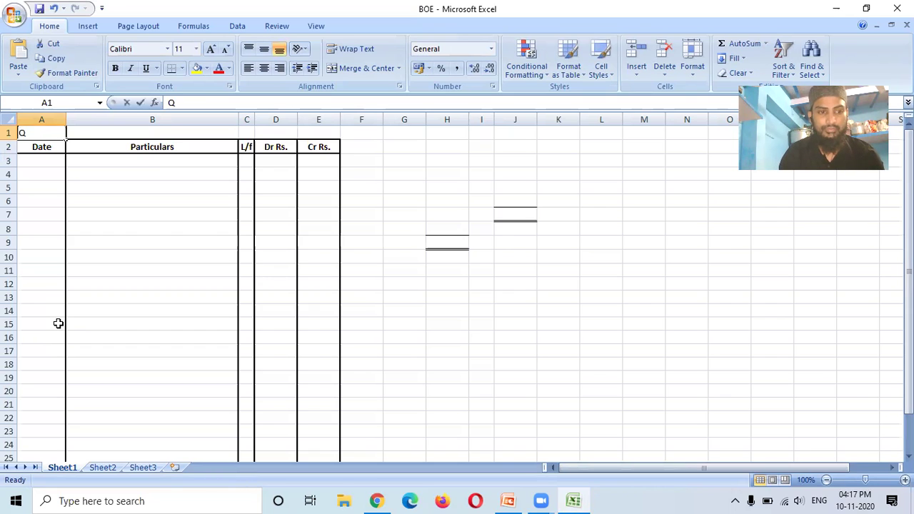
text(Q.42)
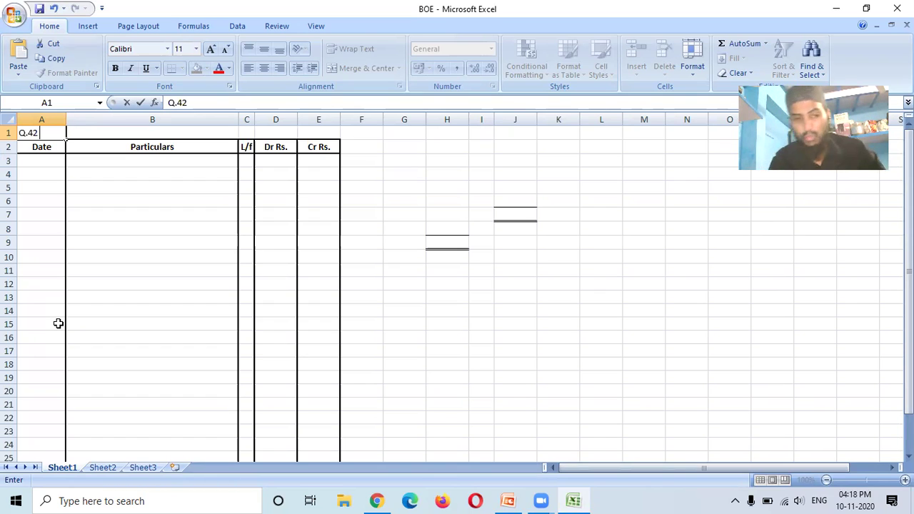
text(In)
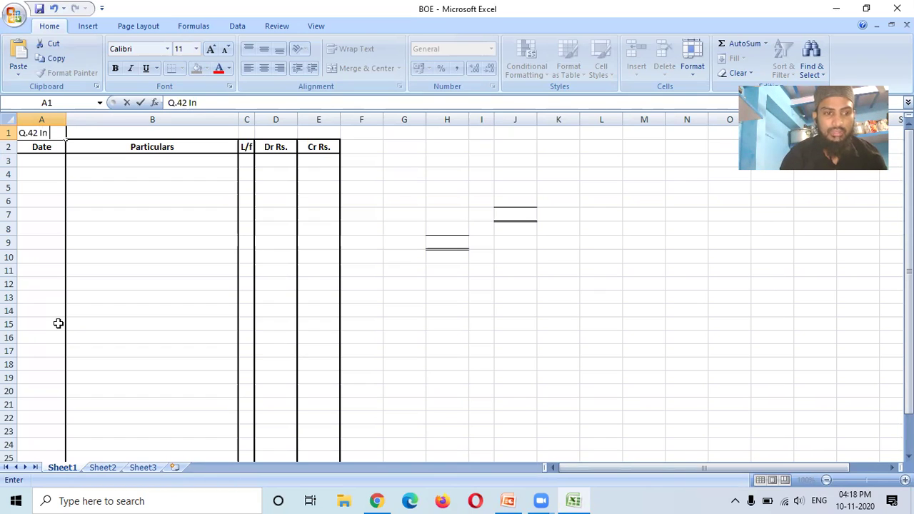
text( the books o)
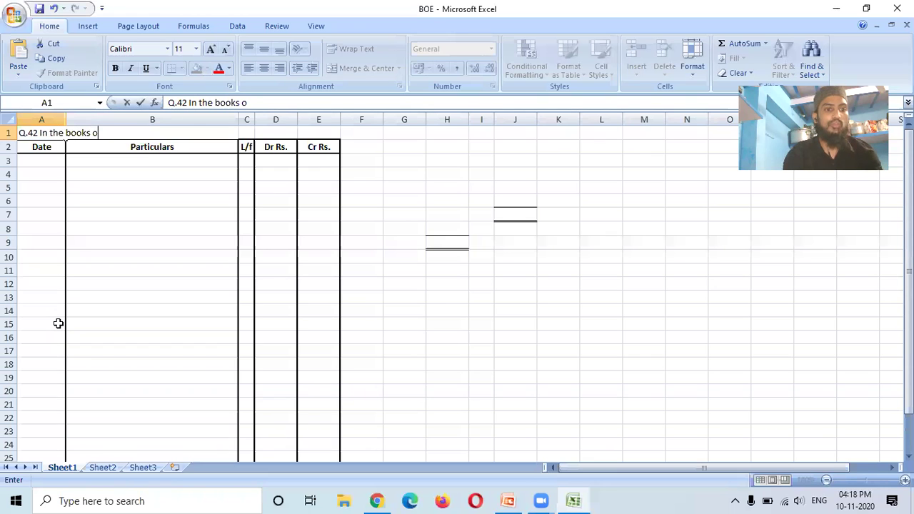
text(f Shoba)
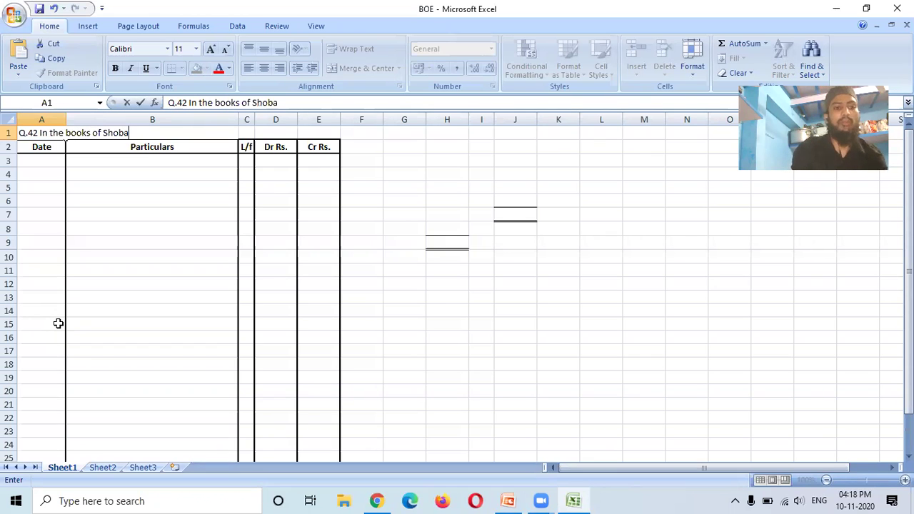
text( (Drawer))
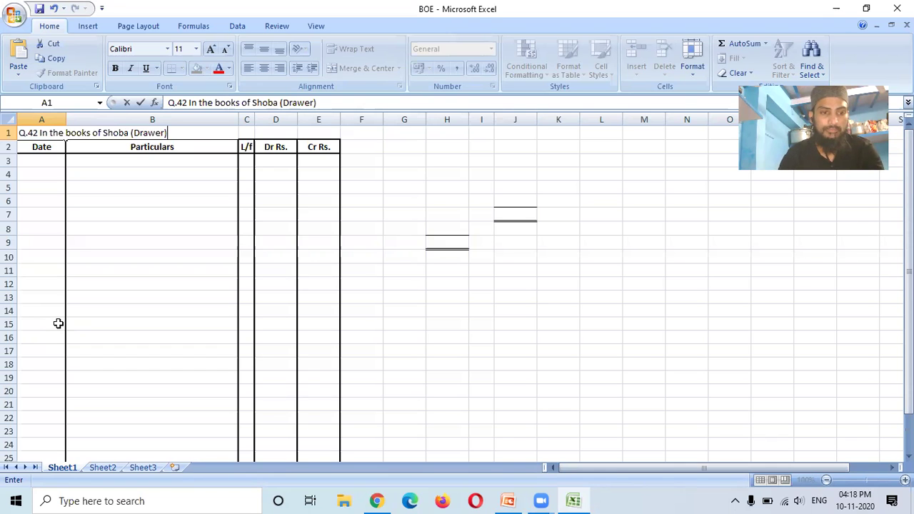
key(Return)
key(Return)
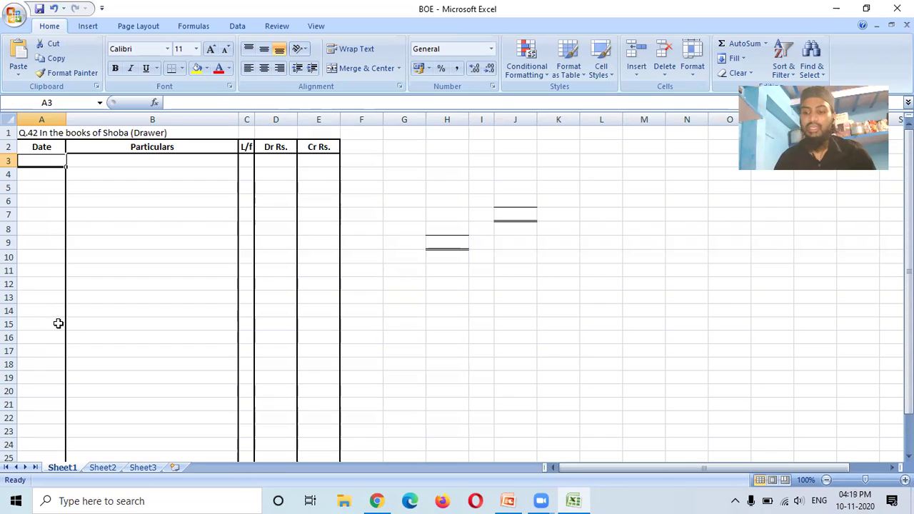
- Start journal entry 1 in row 3, debiting the drawee's personal account with "A/c Dr" and adding an indented "To Sales A/c" line below
text(1)
key(Return)
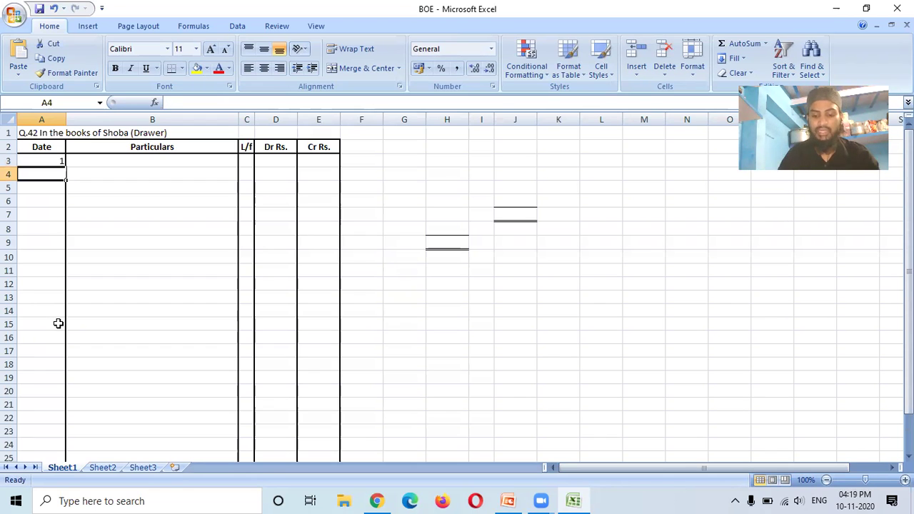
key(Up)
key(Right)
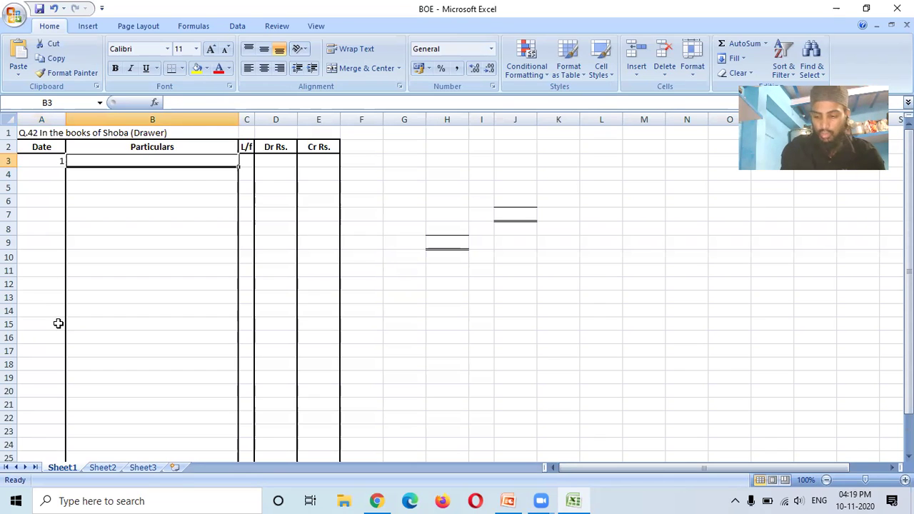
text(Usha A/c)
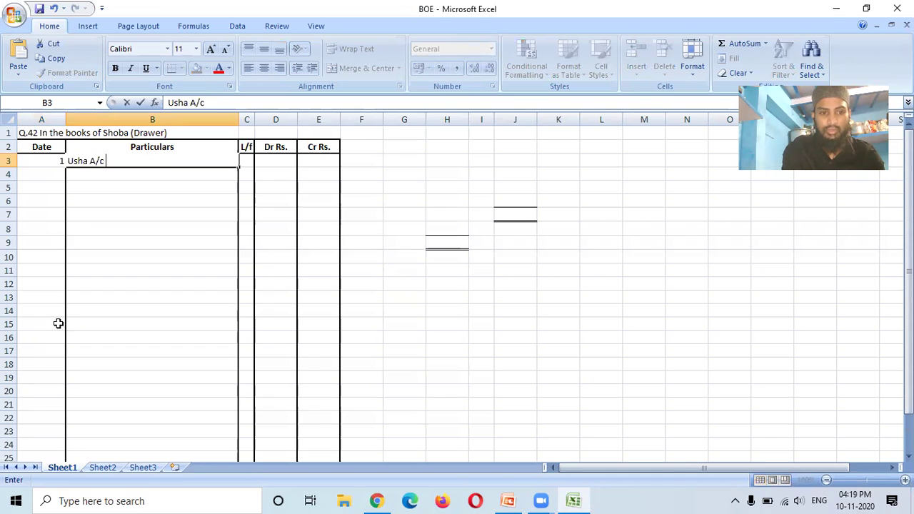
text( Dr)
key(Return)
text(To Sales A/c)
key(Return)
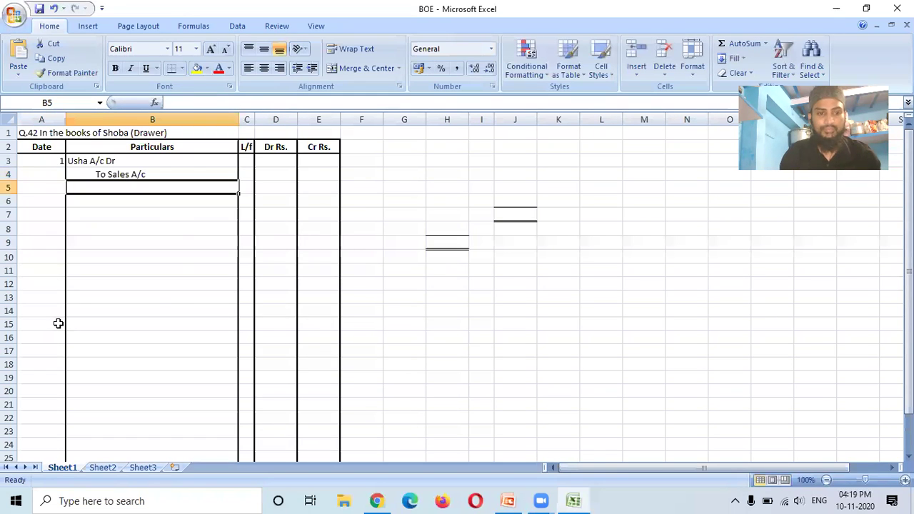
- Enter 5,000 as entry 1's debit amount in D3 and 5,000 as its credit amount in E4
key(Up)
key(Up)
key(Right)
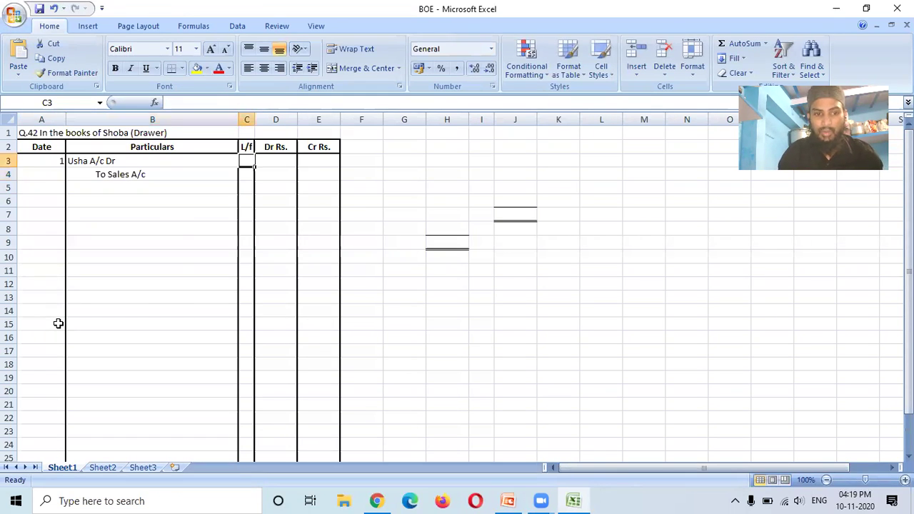
key(Right)
text(5,000)
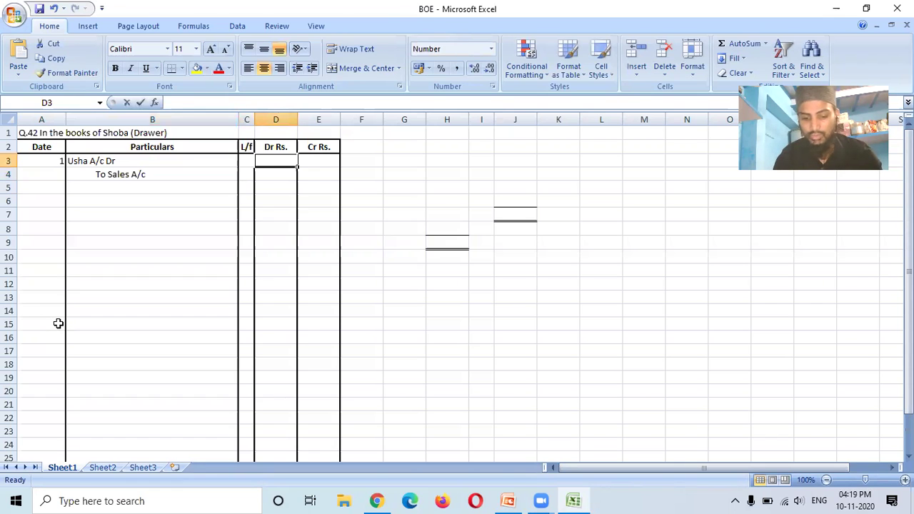
key(Return)
key(Right)
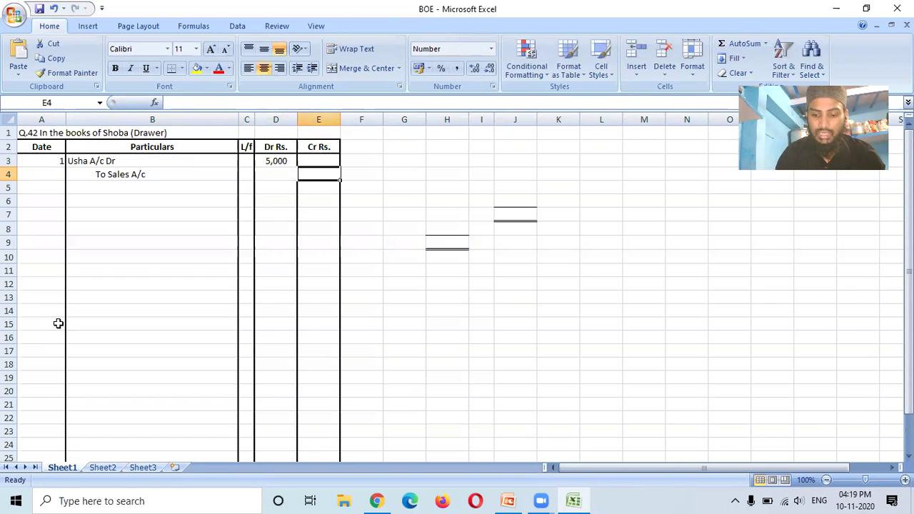
text(5,000)
key(Return)
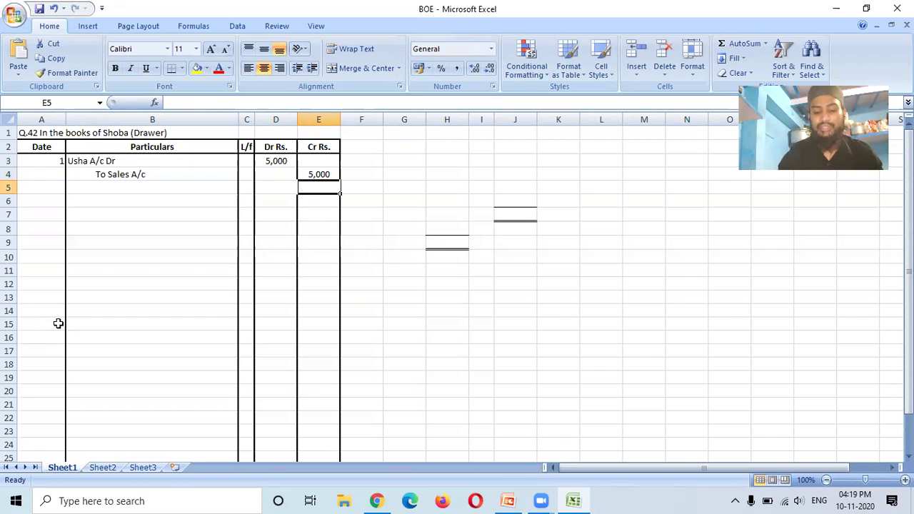
- Number the second journal entry 2 in the Date column at A6, leaving row 5 blank
key(Left)
key(Left)
key(Left)
key(Left)
key(Down)
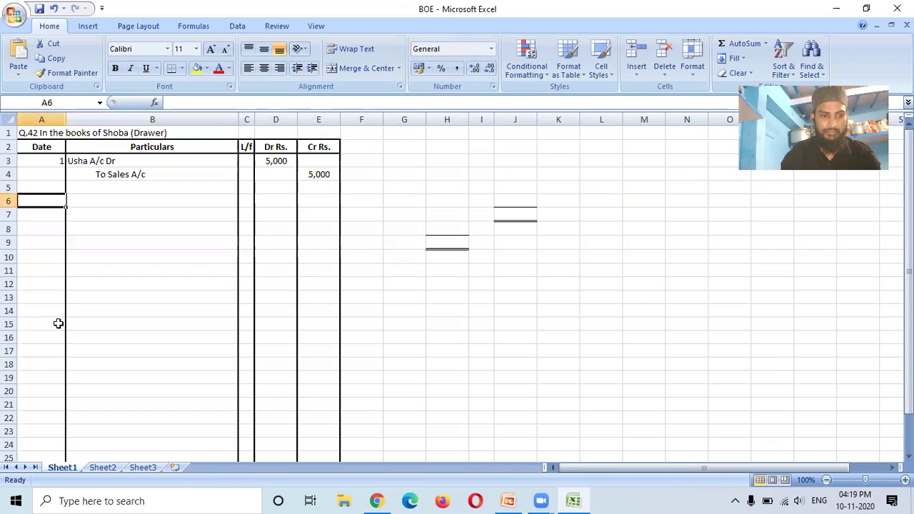
text(2)
key(Return)
key(Up)
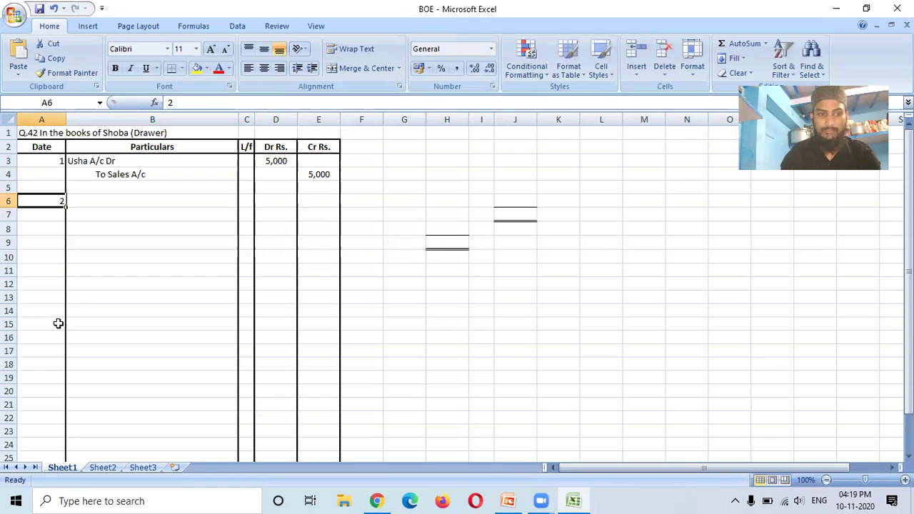
- Fill entry 2's particulars with "Bill Receivalbe A/c Dr" in B6 and an indented "To" line crediting the drawee's account in B7
key(Right)
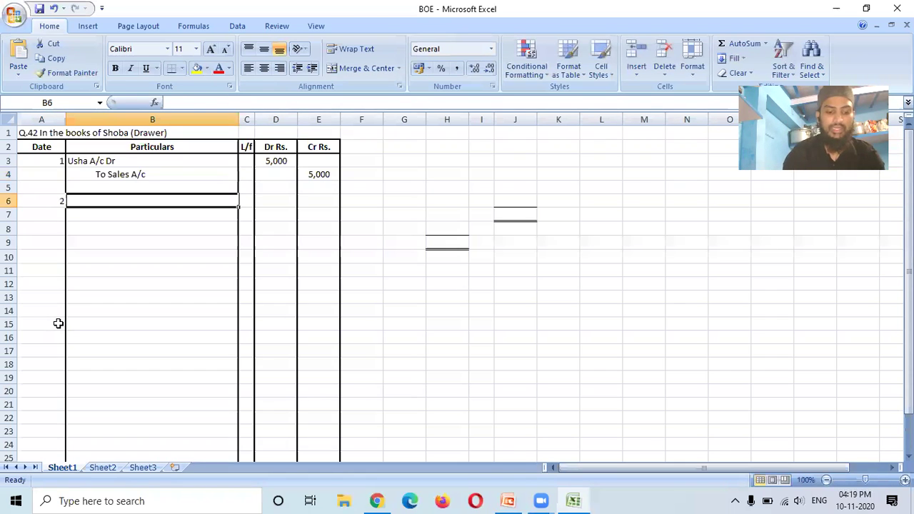
text(Bill Rece)
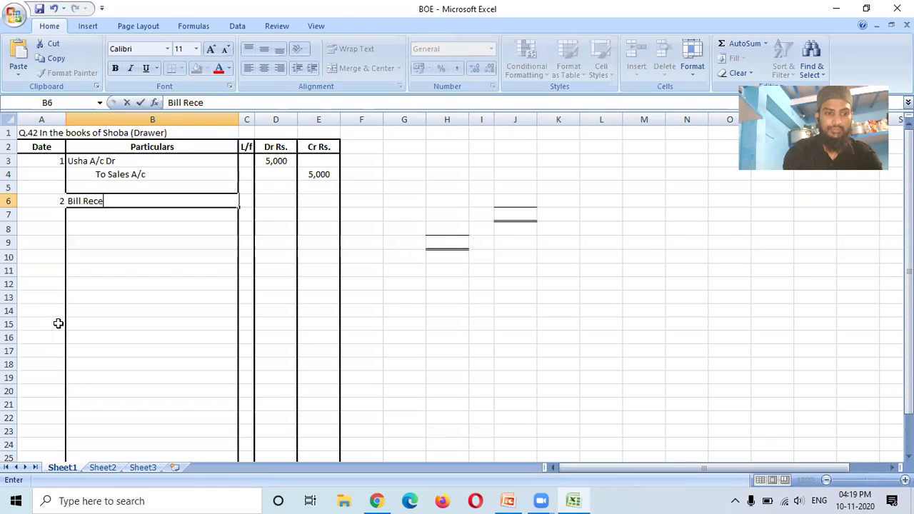
text(ivalbe )
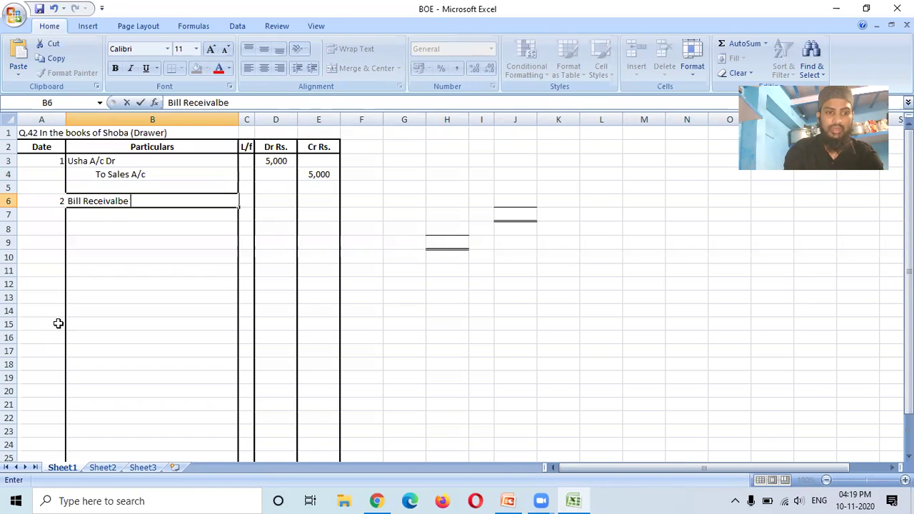
text(A/c Dr)
key(Return)
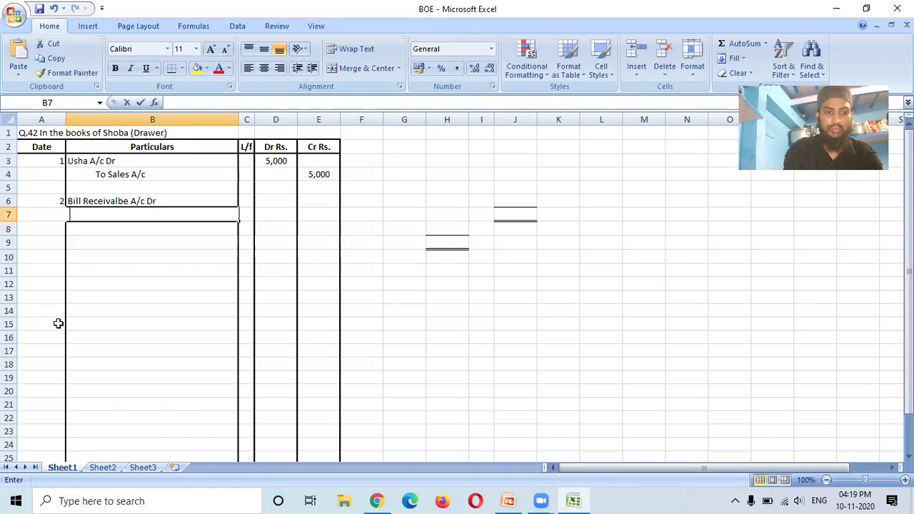
text(To Ush)
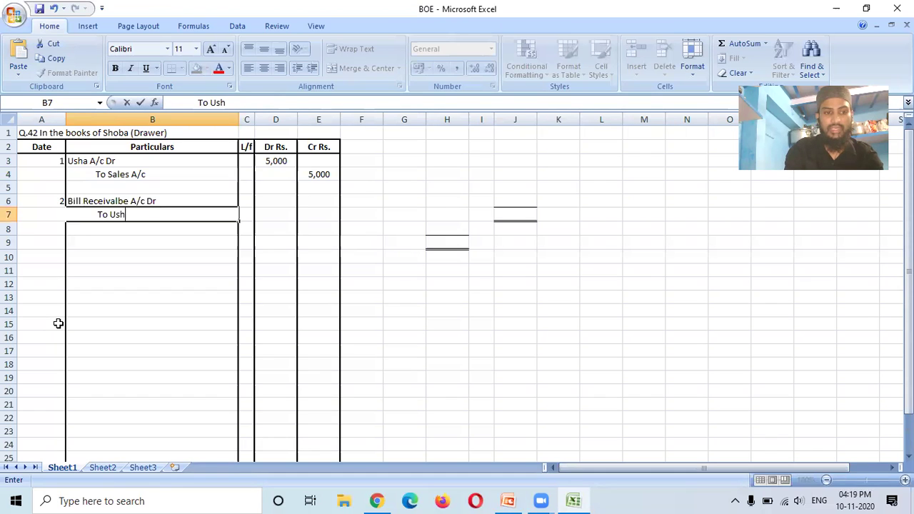
text(a A/c)
key(Return)
- Enter 5,000 as the Bill Receivable debit in D6 and 5,000 as the drawee's credit in E7
key(Up)
key(Up)
key(Right)
key(Right)
text(5)
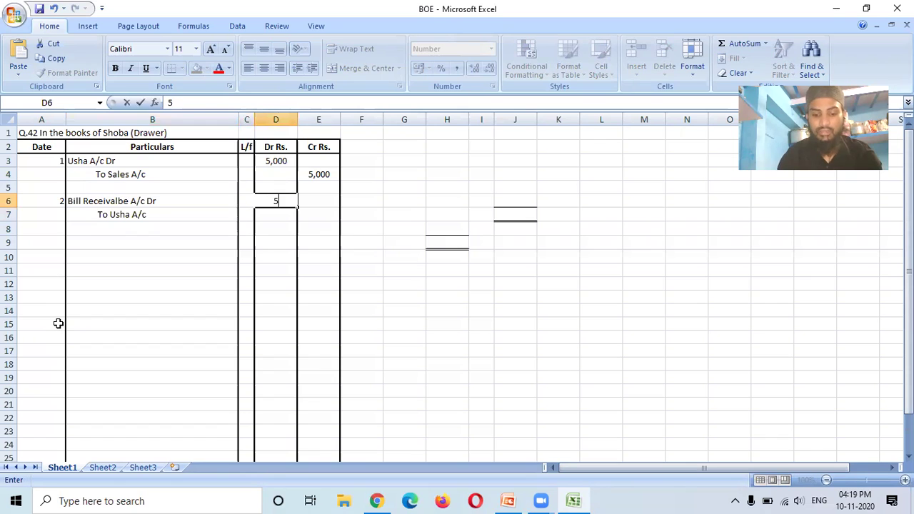
text(,000)
key(Return)
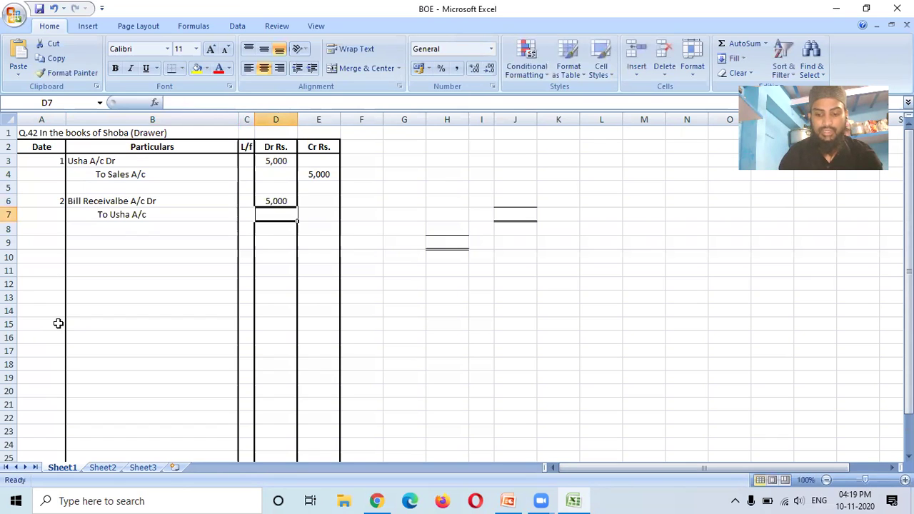
key(Right)
text(5,000)
key(Return)
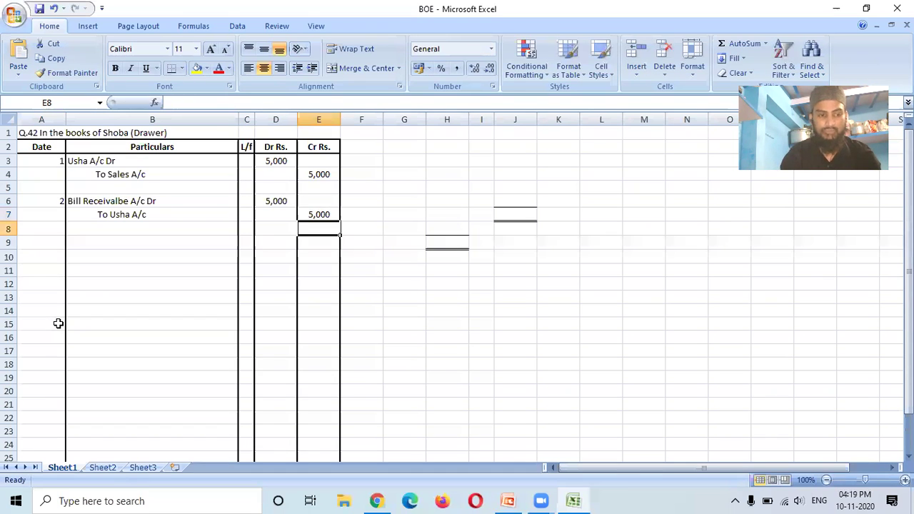
- Number the third journal entry 3 in the Date column at A9, leaving row 8 blank
key(Left)
key(Left)
key(Left)
key(Left)
key(Right)
key(Left)
key(Down)
text(3)
key(Return)
key(Up)
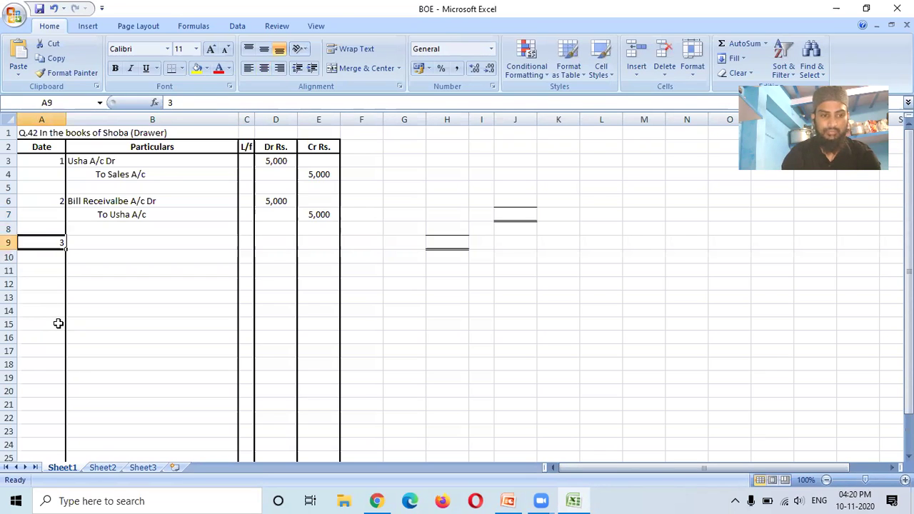
- Fill entry 3's particulars with the drawee's "A/c Dr" in B9 and an indented "To Bill Receivable A/c" in B10
key(Right)
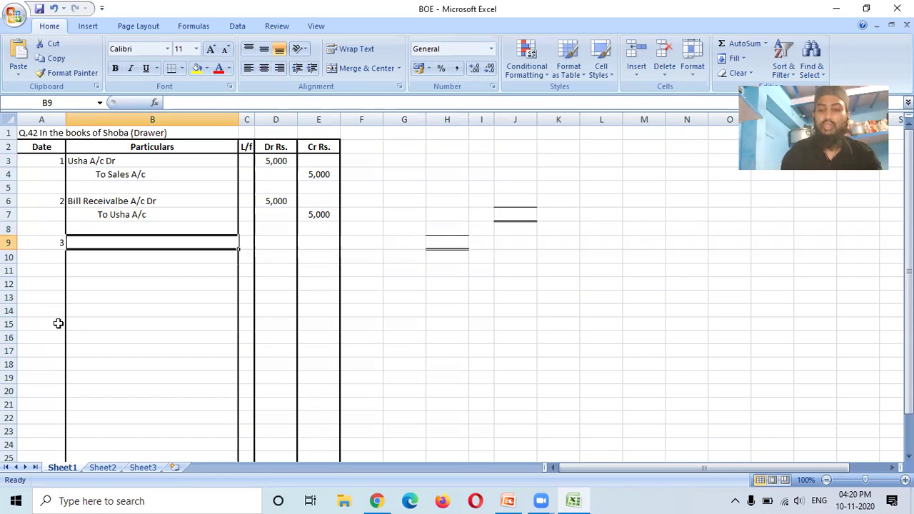
text(Usha A?)
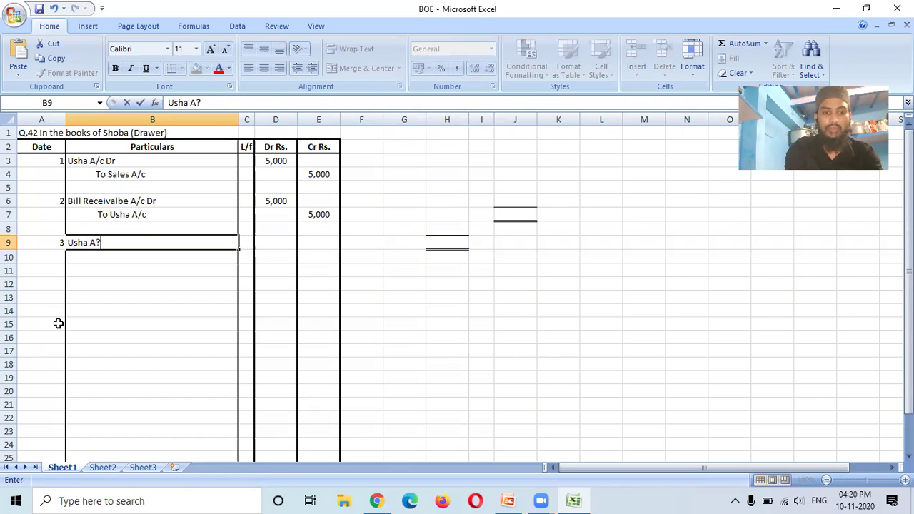
key(BackSpace)
text(/c Dr)
key(Return)
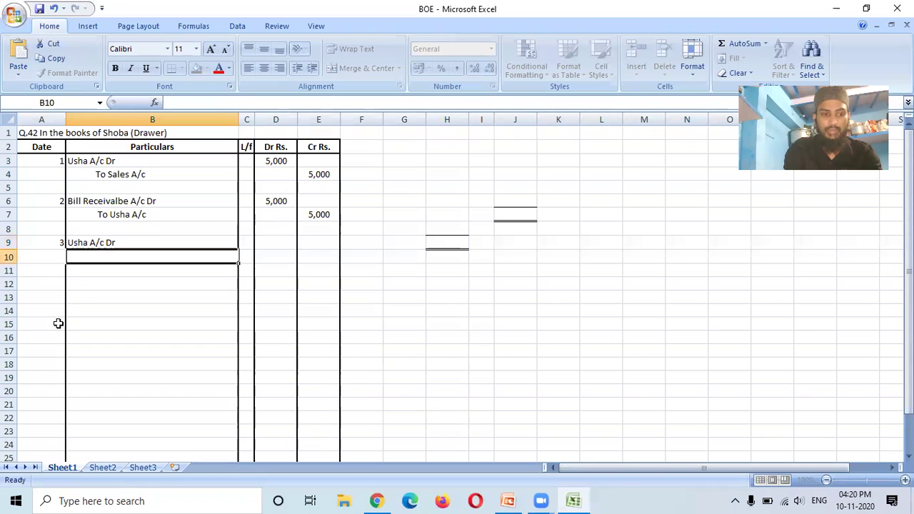
text(TO)
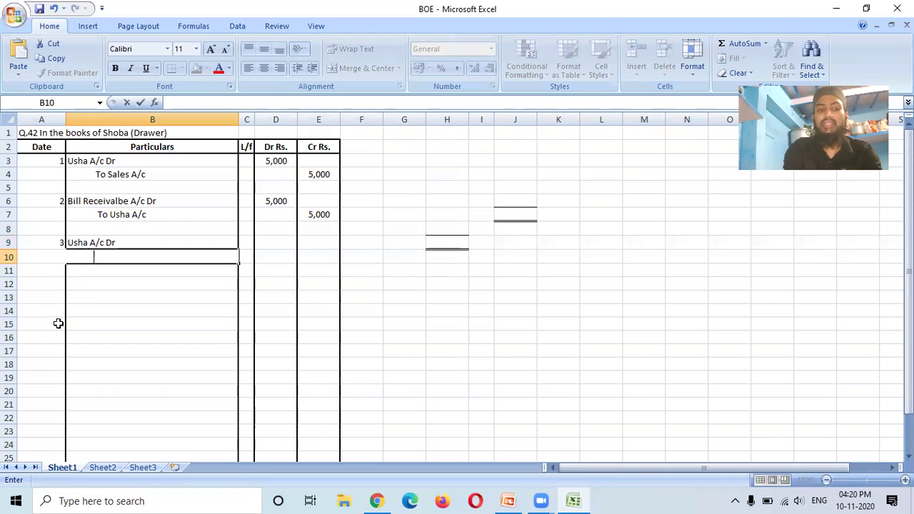
key(BackSpace)
text(o)
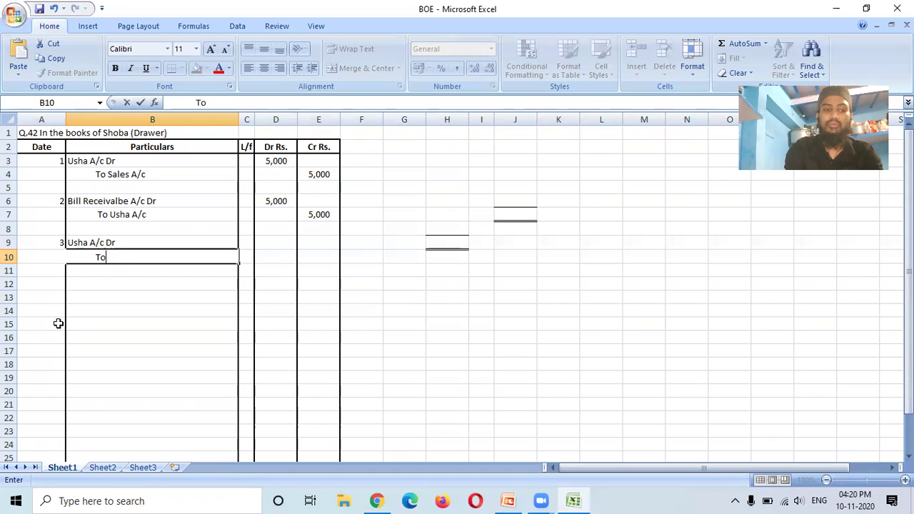
text( Bill R)
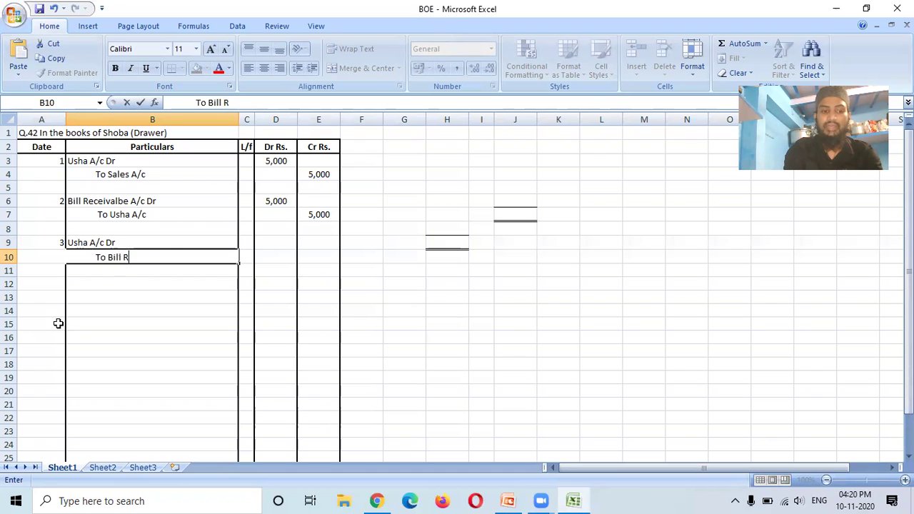
text(eceivab)
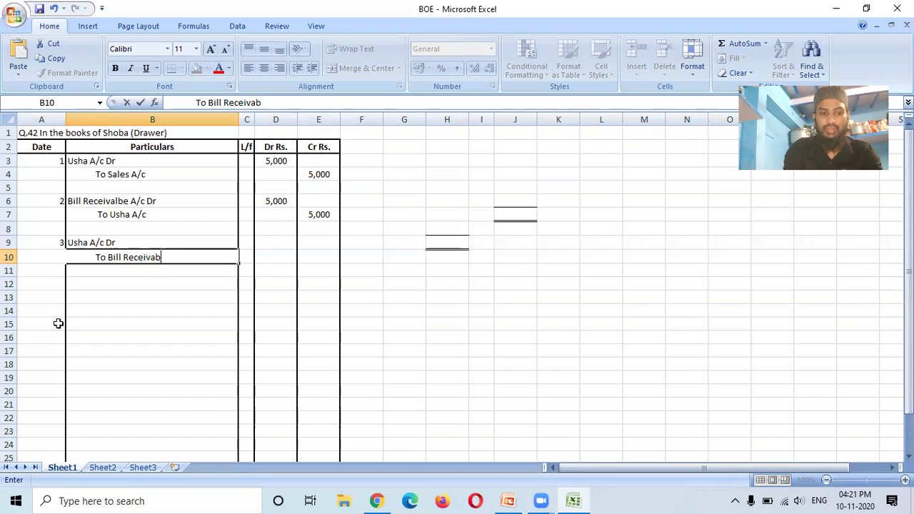
text(le A/c)
key(Return)
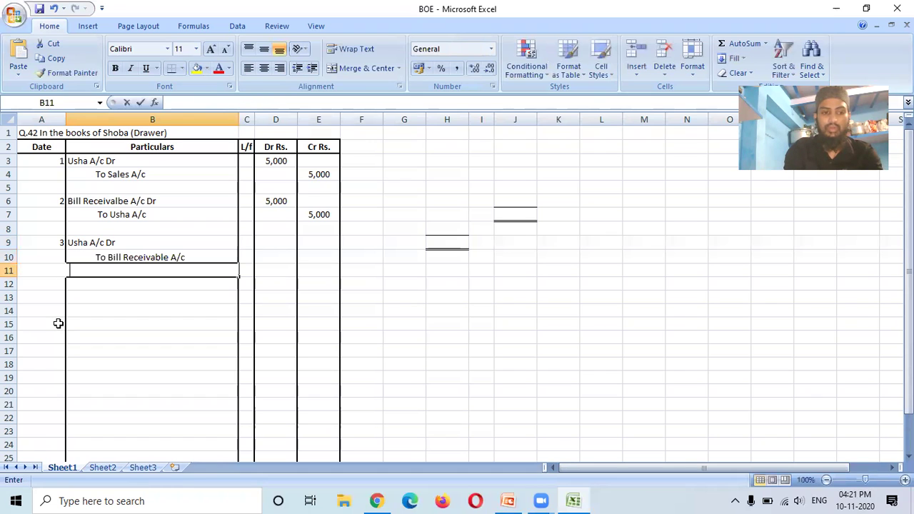
- Add a second indented credit line, "To Noting Charges A/c", to entry 3's particulars in B11
key(BackSpace)
key(BackSpace)
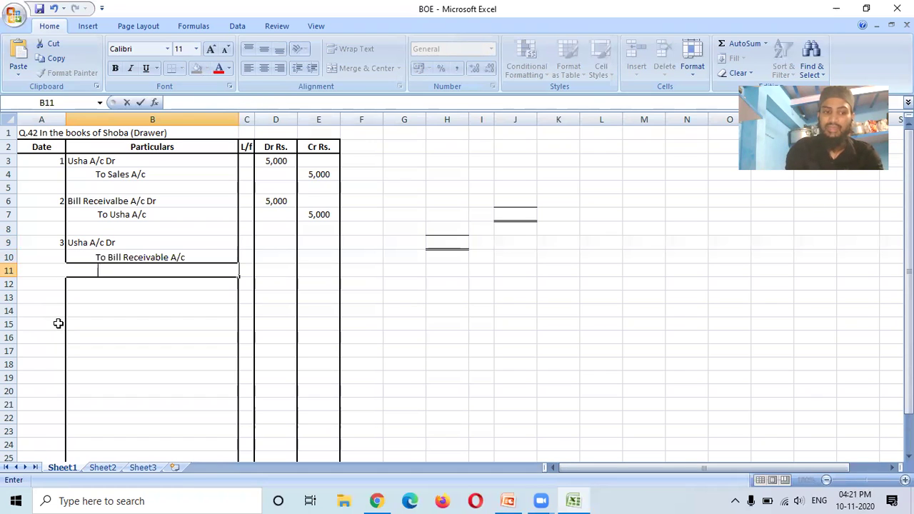
text(To No)
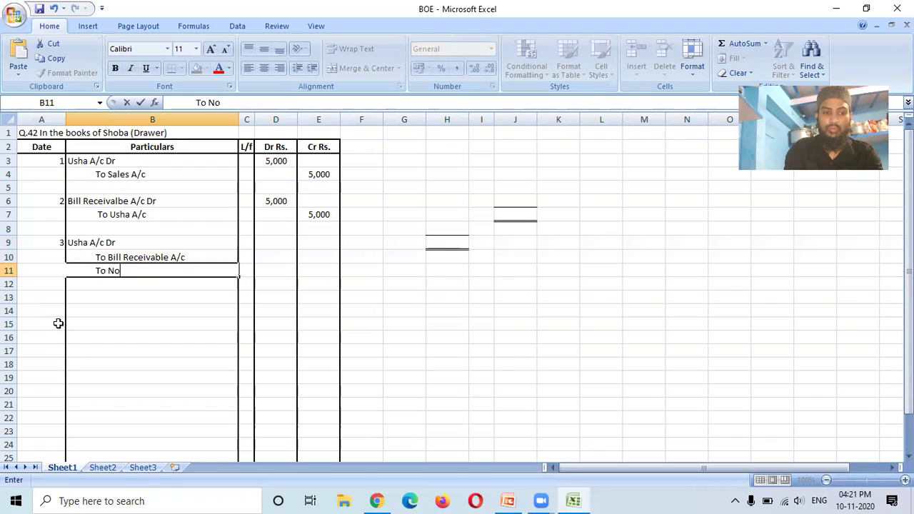
text(ting Charge)
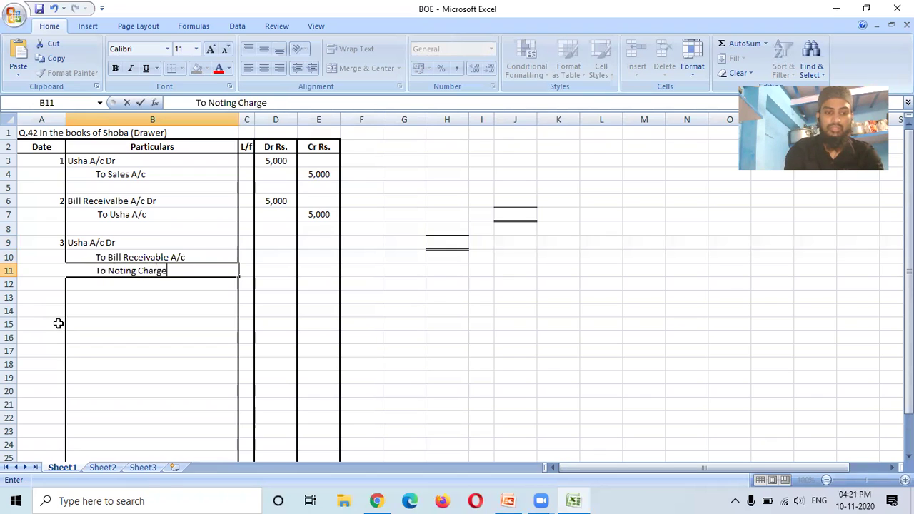
text(s A/c)
key(Return)
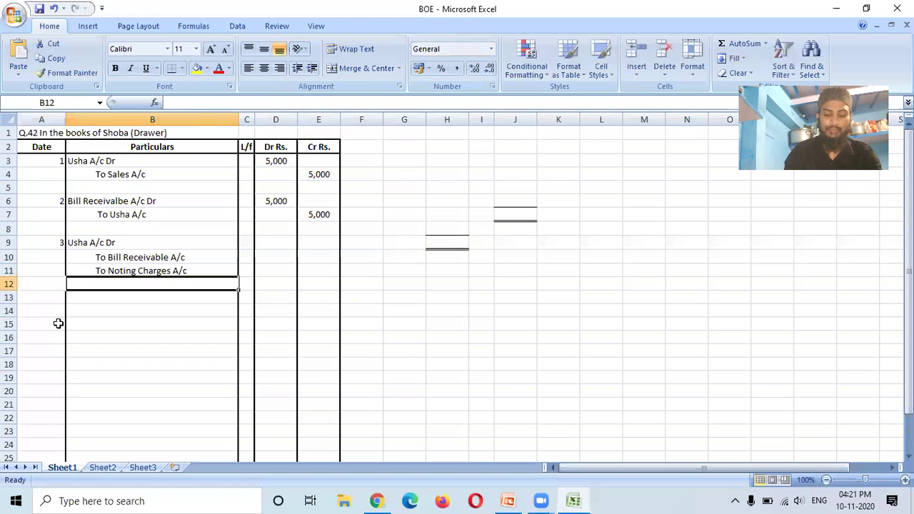
- Enter a dash as the Noting Charges credit amount in E11
key(Up)
key(Up)
key(Down)
key(Right)
key(Right)
key(Right)
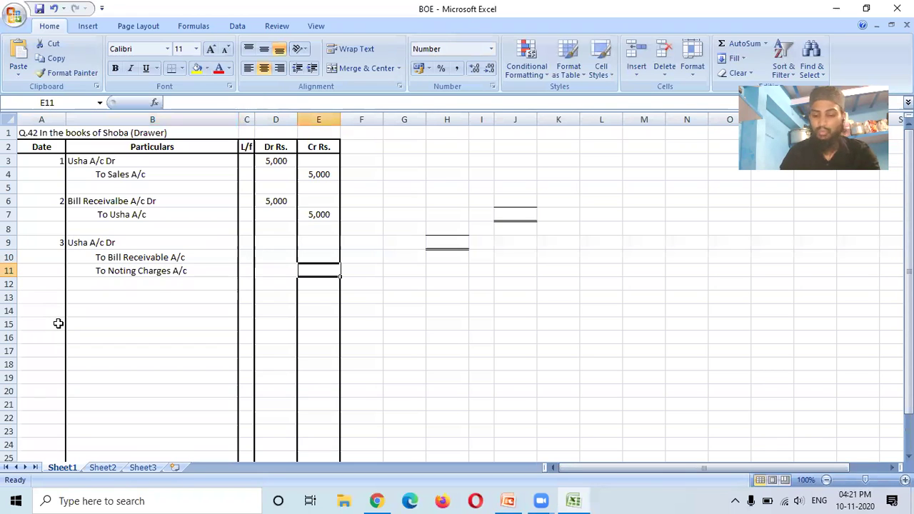
text(0)
key(Return)
- Enter 5,000 as entry 3's debit in D9 and 5,000 as the Bill Receivable credit in E10
key(Up)
key(Up)
key(Left)
key(Up)
text(5,000)
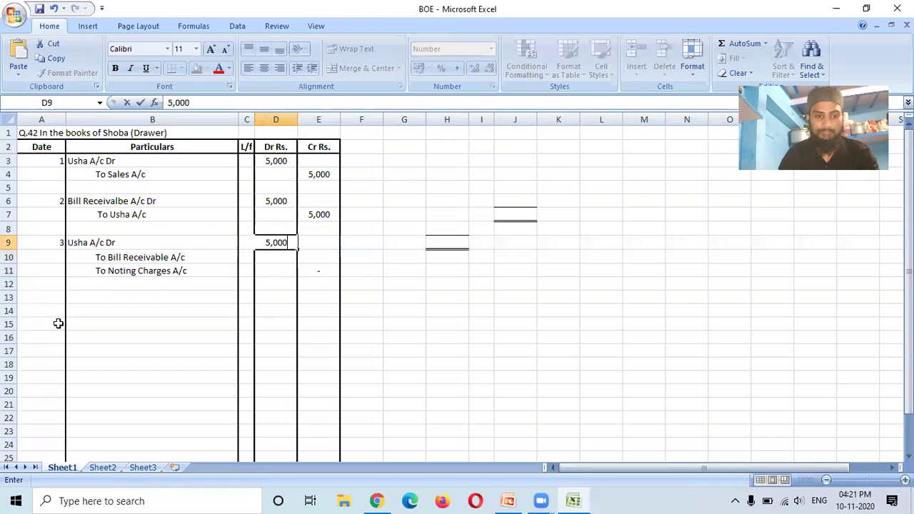
key(Return)
key(Right)
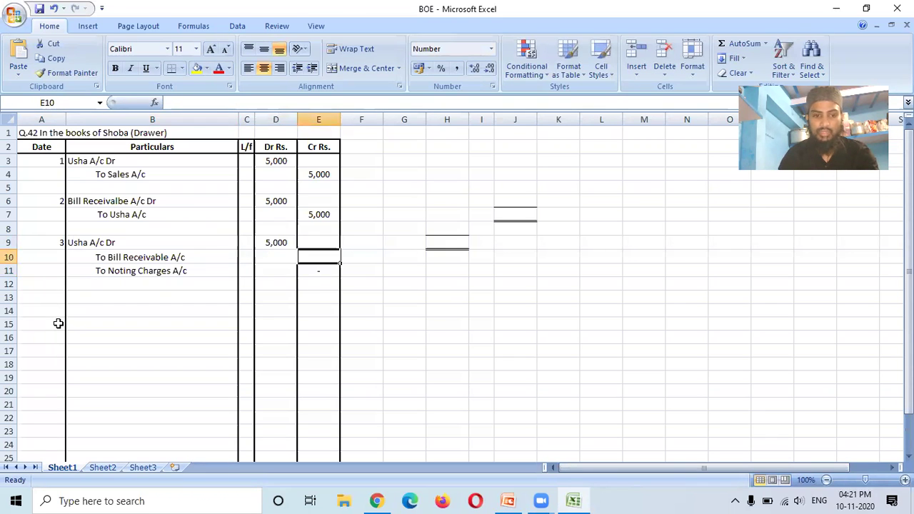
text(5,000)
key(Return)
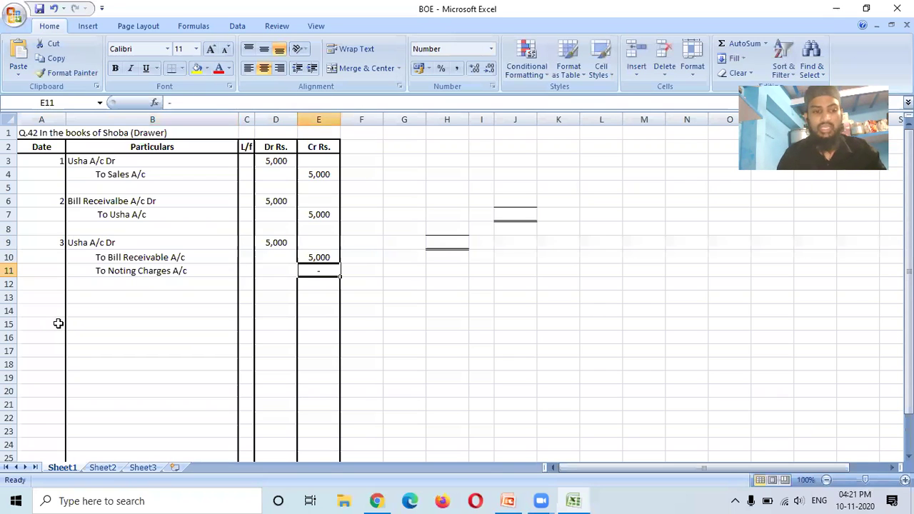
- Delete the blank cells A5:E5 between entries 1 and 2, shifting the cells below up
key(Home)
key(Down)
key(Up)
key(Up)
key(Up)
key(Up)
key(Up)
key(Up)
key(Up)
key(shift+Right)
key(shift+Right)
key(shift+Right)
key(shift+Right)
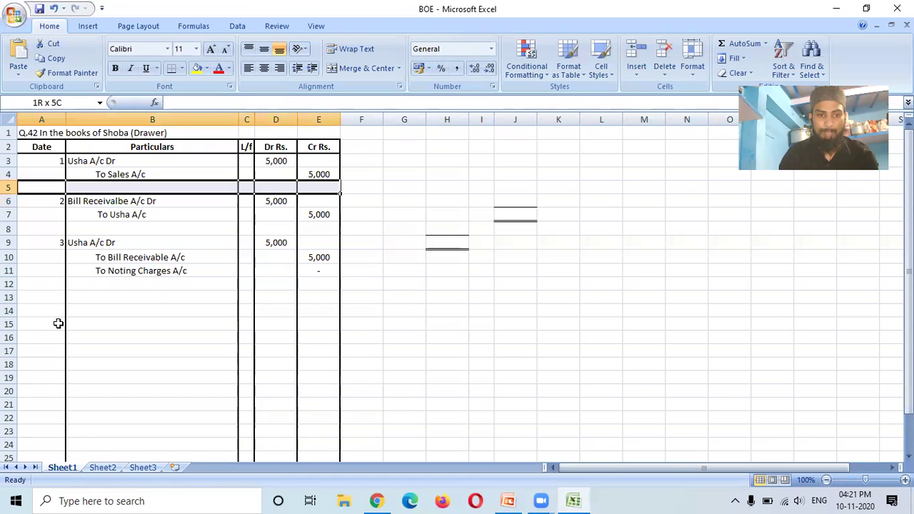
key(ctrl+minus)
key(Return)
- Delete the blank cells A7:E7 between entries 2 and 3, shifting the cells below up
key(Right)
key(Right)
key(Right)
key(Down)
key(Down)
key(Left)
key(Left)
key(Left)
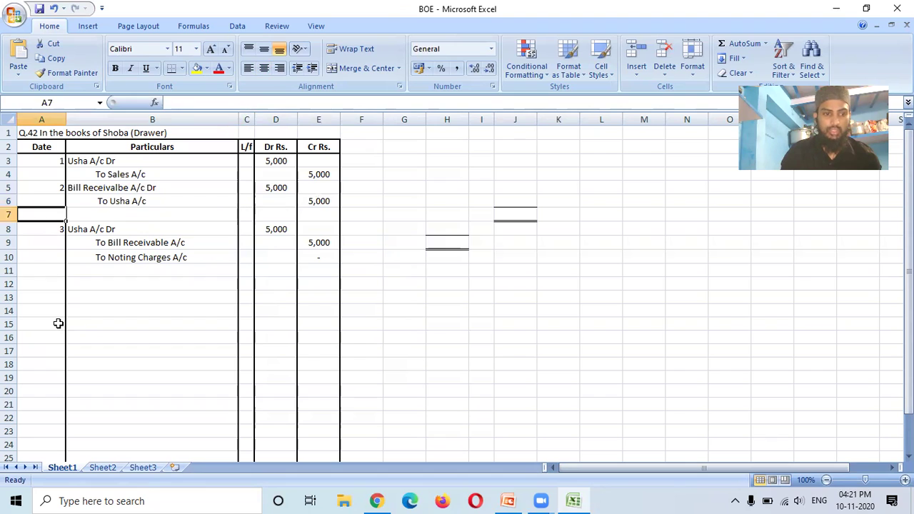
key(shift+Right)
key(shift+Right)
key(shift+Right)
key(shift+Right)
key(ctrl+minus)
key(Return)
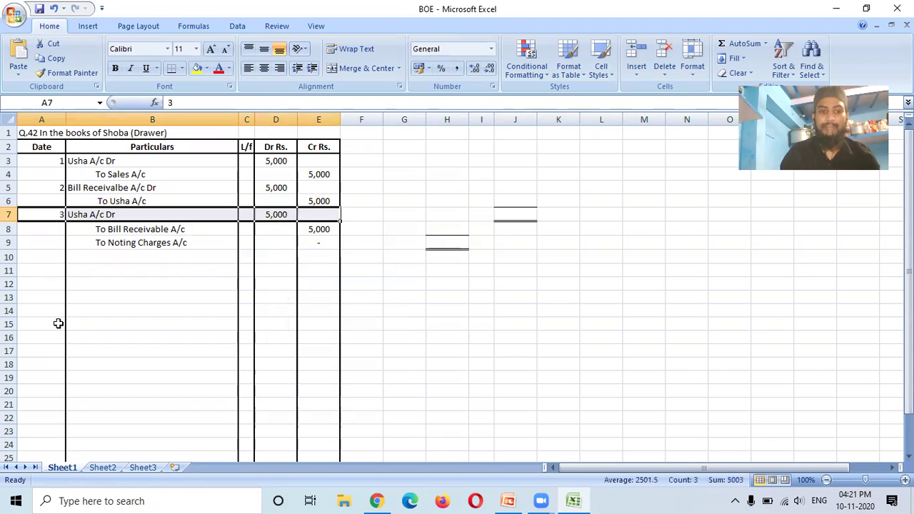
- Number the fourth journal entry 4 in the Date column at A10 and select its Particulars cell
key(Down)
key(Down)
key(Down)
text(4)
key(Return)
key(Up)
key(Right)
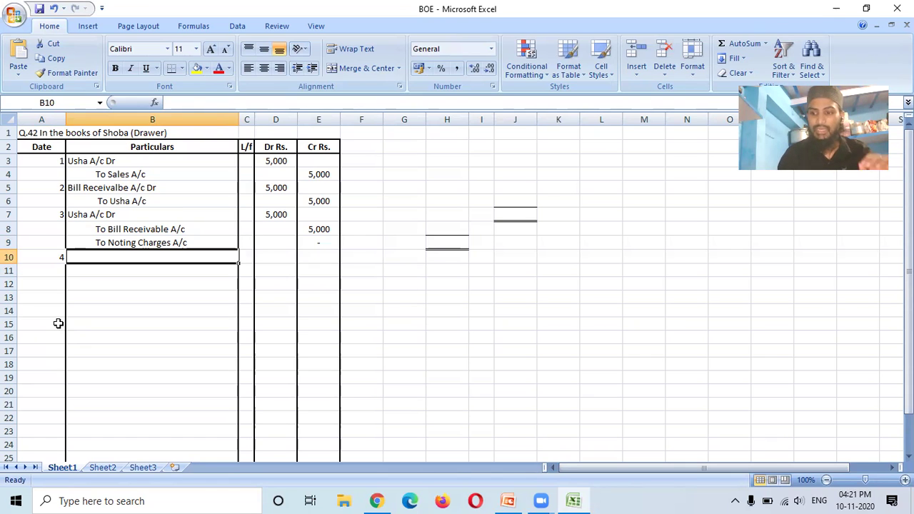
- Switch to the BOE-3 presentation in PowerPoint
key(alt+Tab)
key(alt+Tab)
key(Escape)
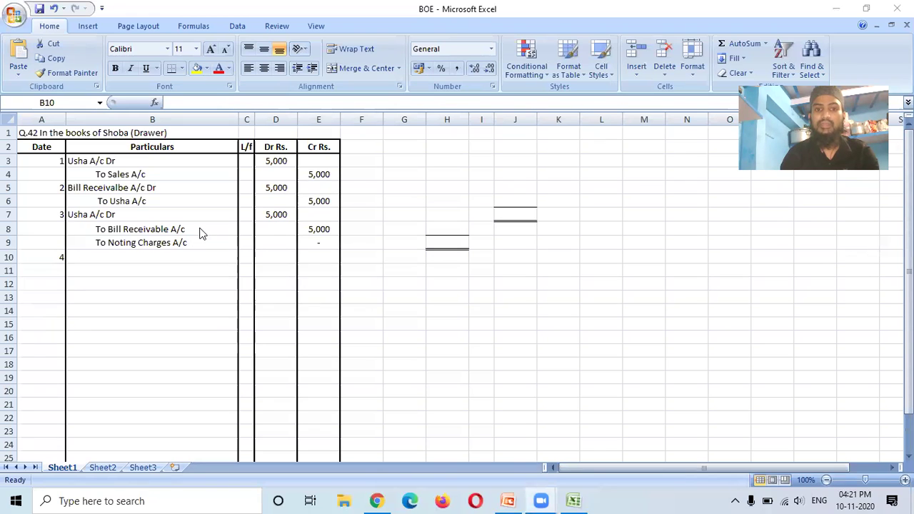
key(alt+Tab)
key(alt+Tab)
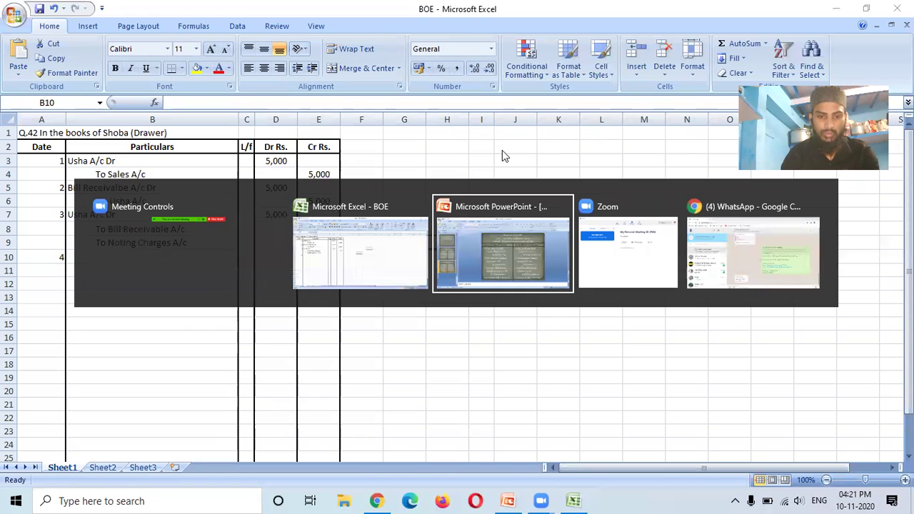
key(alt+shift+Tab)
key(alt+shift+Tab)
key(Escape)
key(alt+Tab)
key(alt+Tab)
key(alt+Tab)
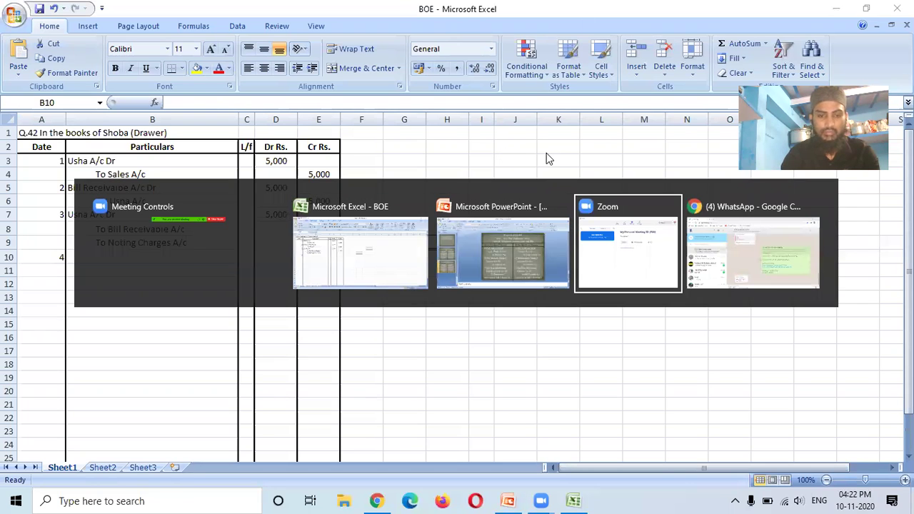
key(alt+Tab)
key(alt+Tab)
key(alt+Tab)
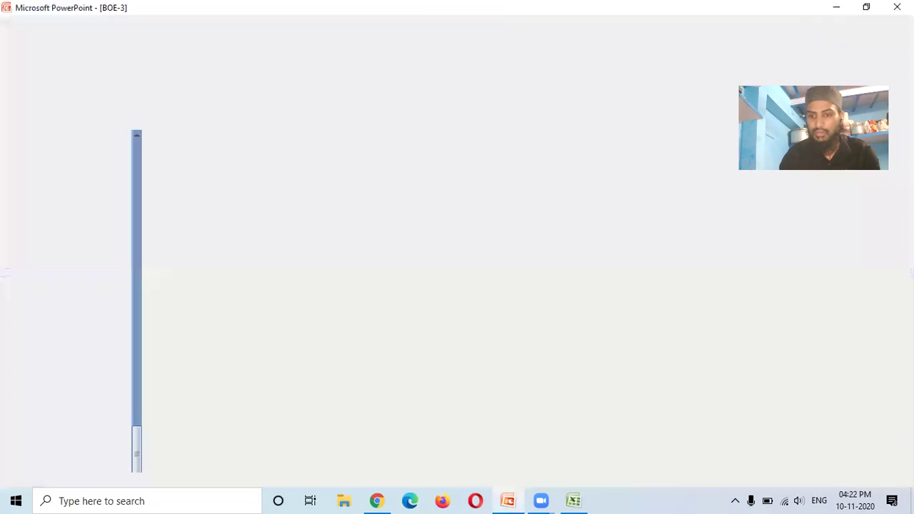